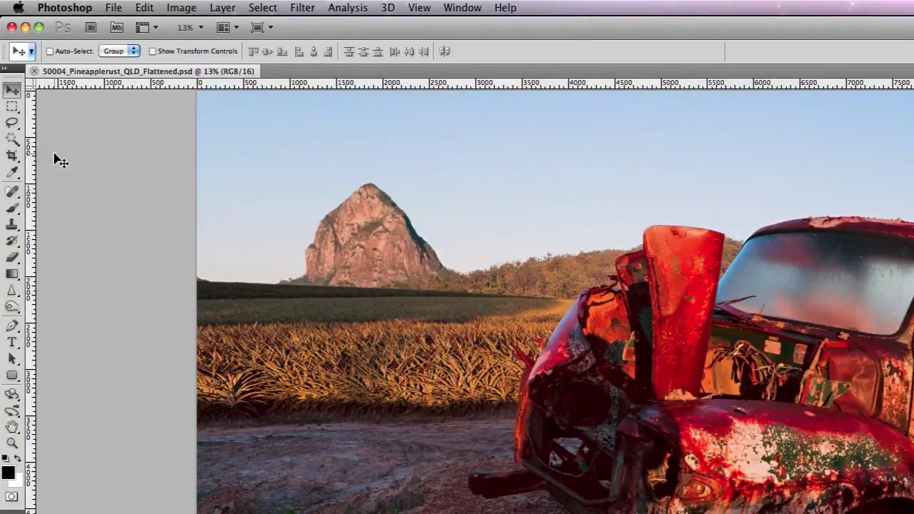
Switch to the Crop tool with the C shortcut
key(c)
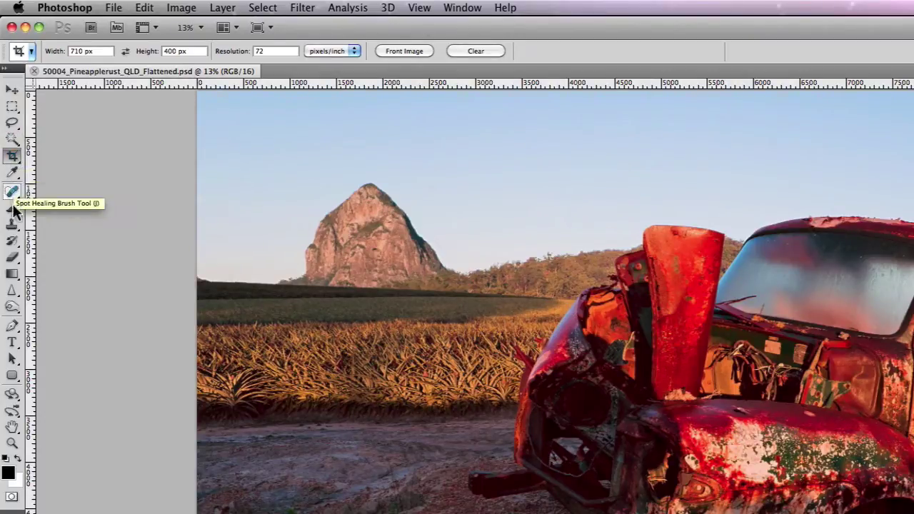
Review the lasso variants in the flyout and keep the plain freehand Lasso Tool
click(13, 124)
click(13, 123)
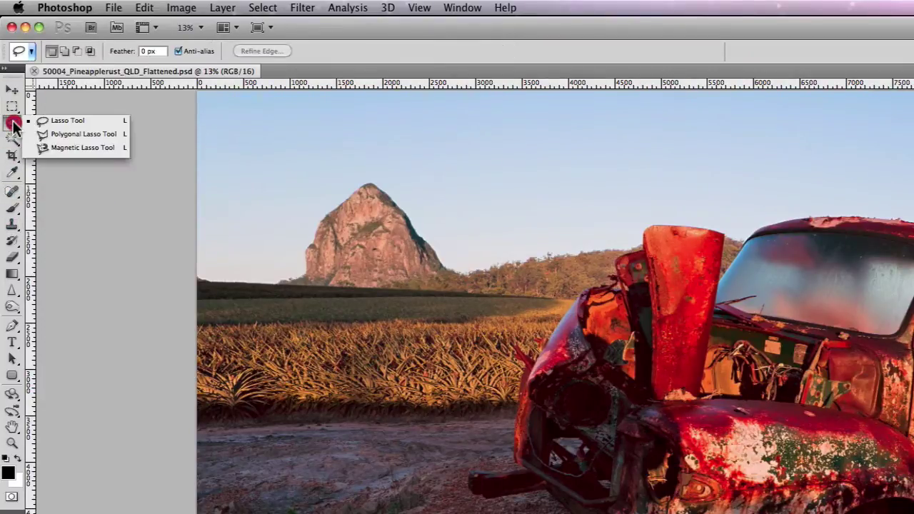
mouse_move(13, 124)
mouse_down()
mouse_move(105, 123)
mouse_move(116, 151)
mouse_move(9, 134)
mouse_up()
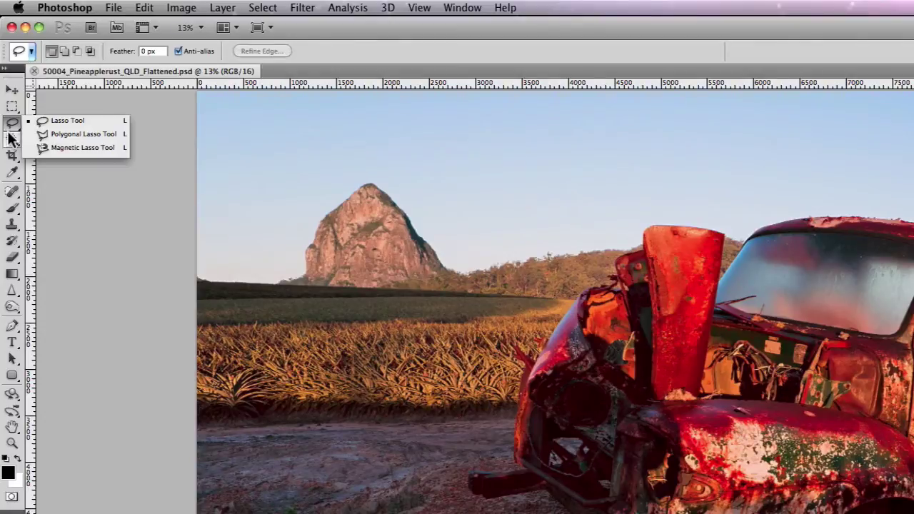
drag(10, 139, 10, 139)
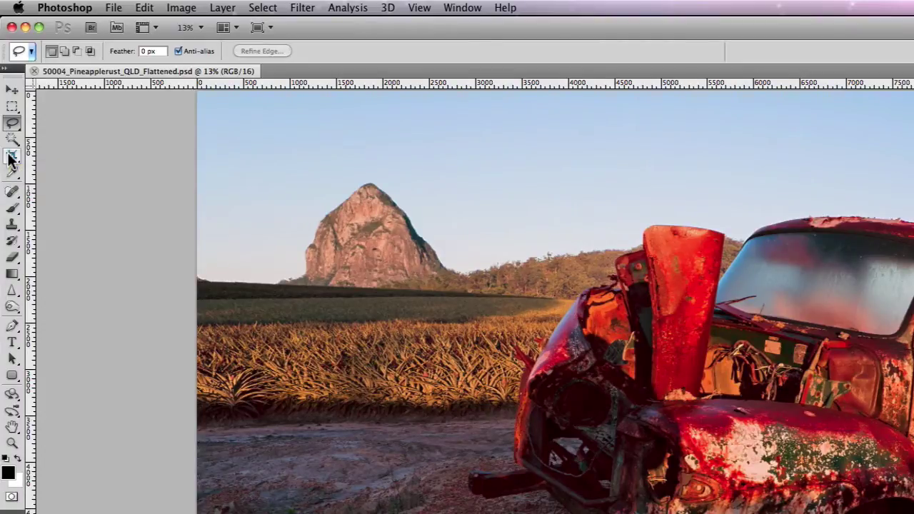
Try the Crop, Eyedropper, Spot Healing Brush and Clone Stamp tools, ending on the Brush tool
click(9, 158)
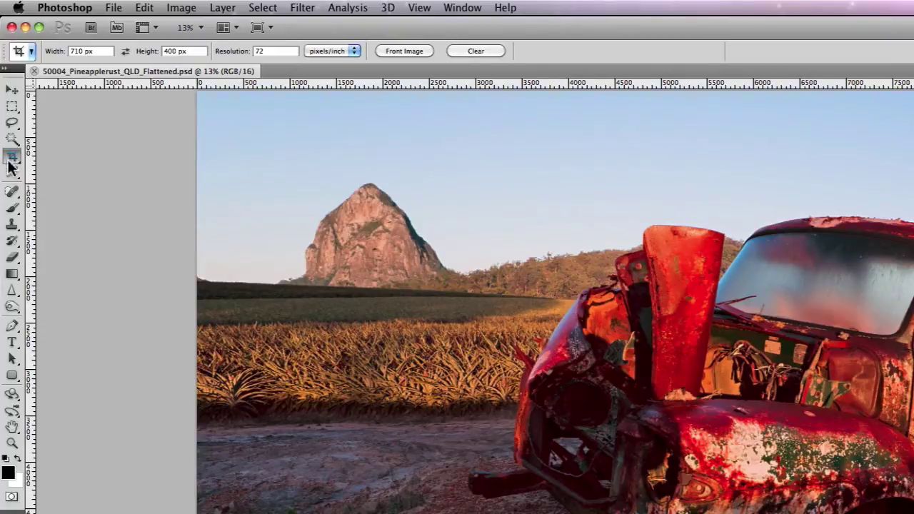
click(11, 173)
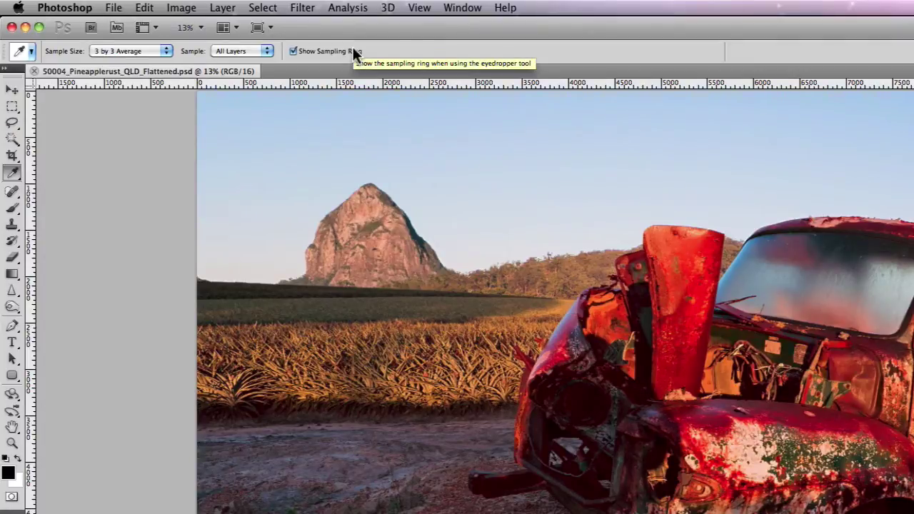
click(13, 193)
click(13, 208)
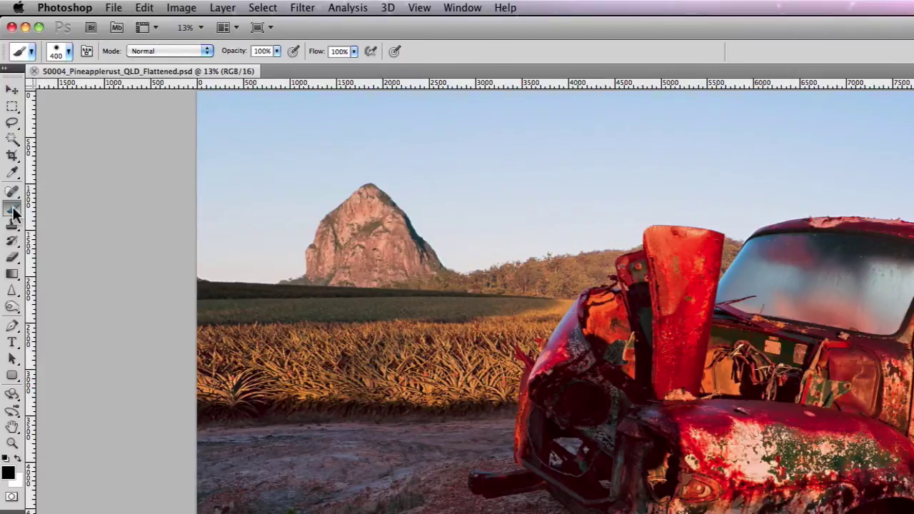
click(14, 225)
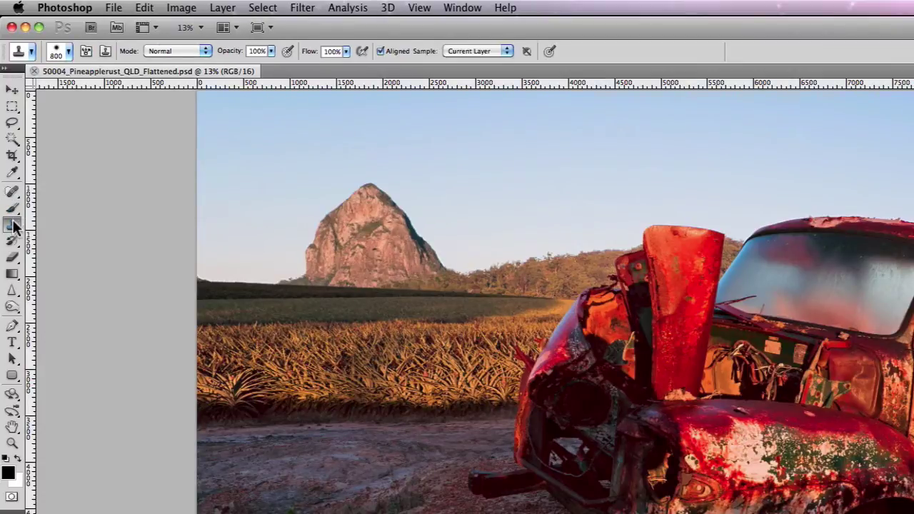
click(12, 175)
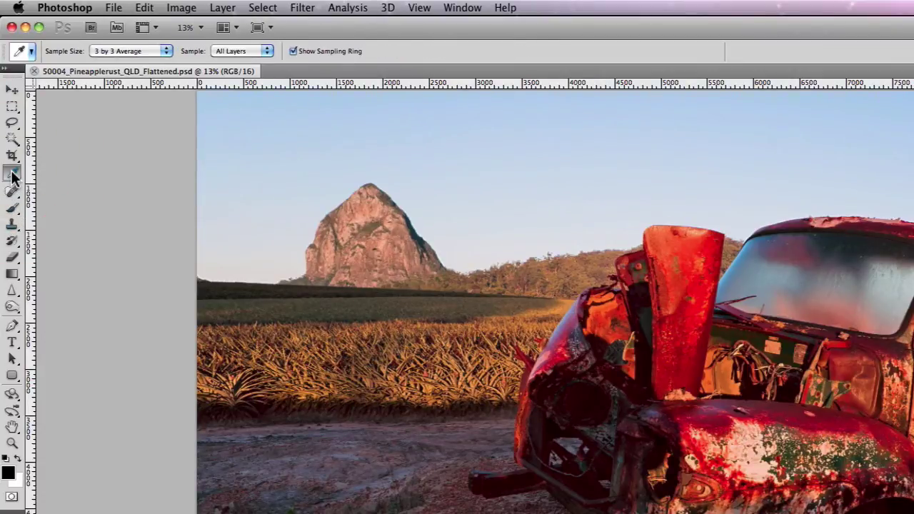
click(12, 155)
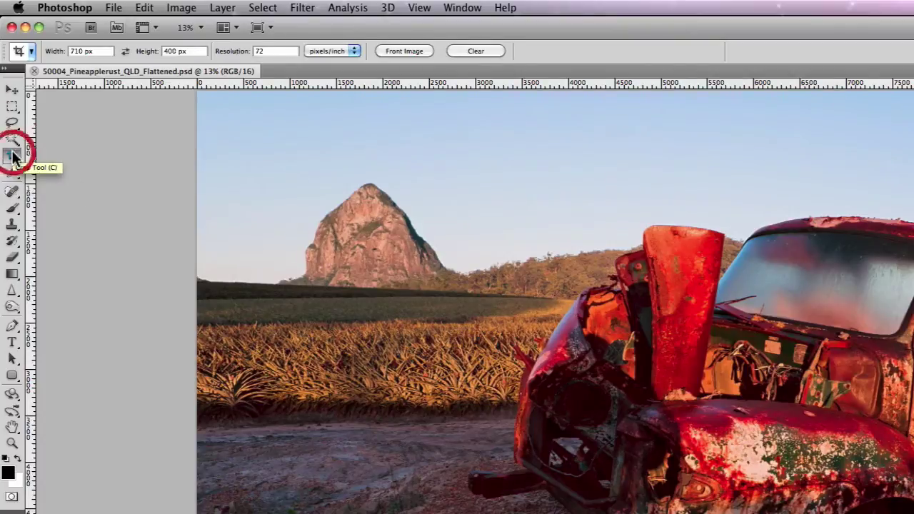
click(12, 208)
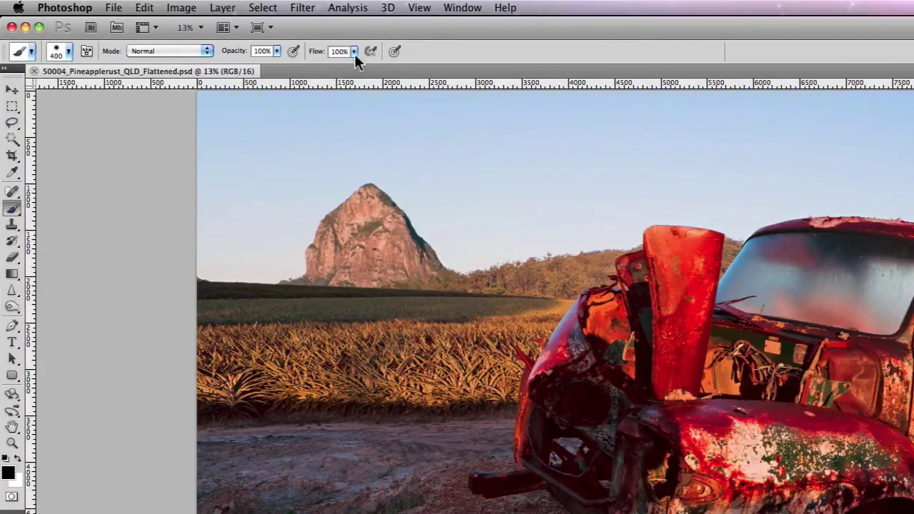
click(69, 52)
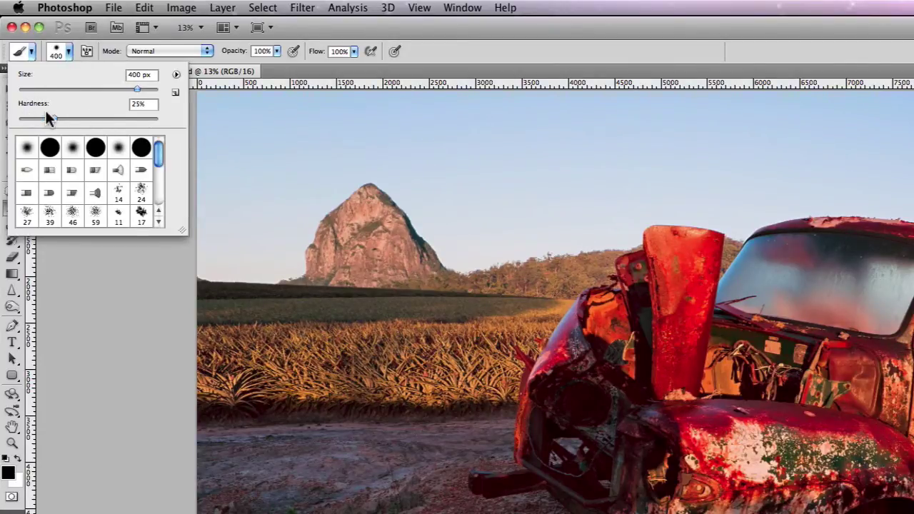
click(68, 45)
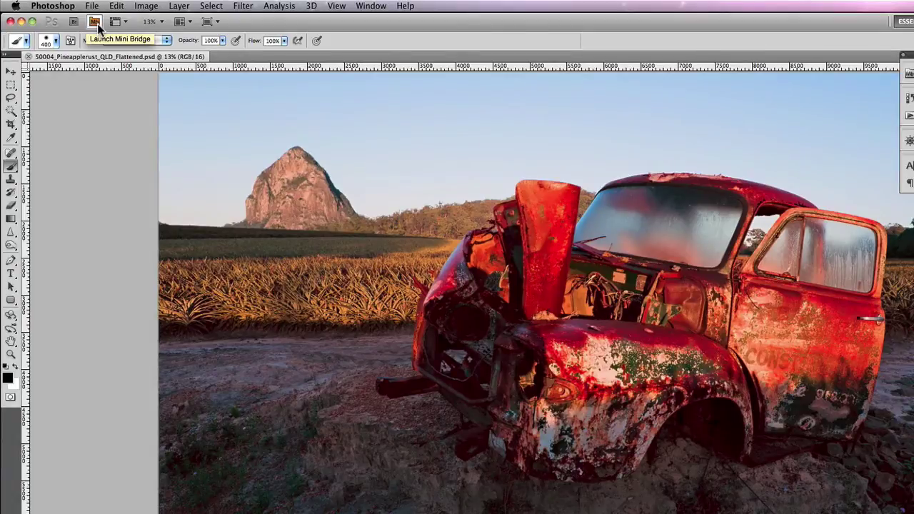
Open and close Mini Bridge, then show the View Extras guides, grids and rulers options
click(95, 22)
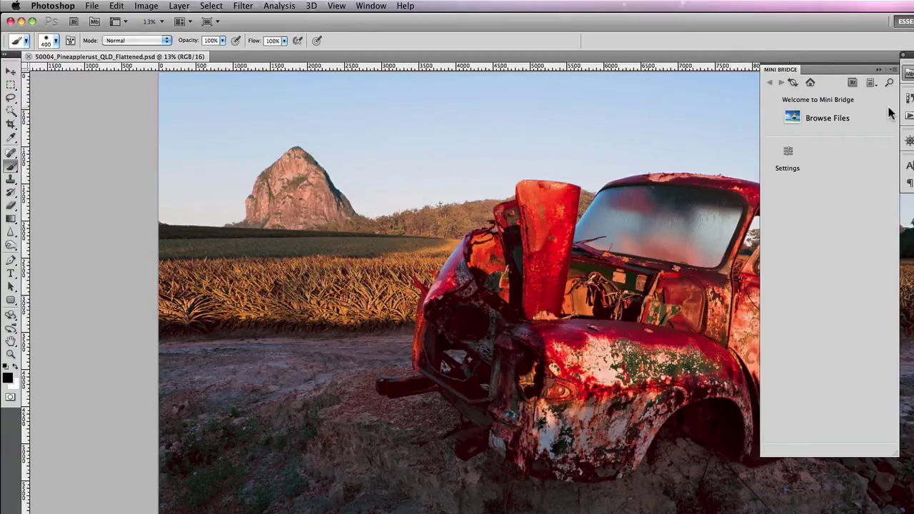
click(887, 72)
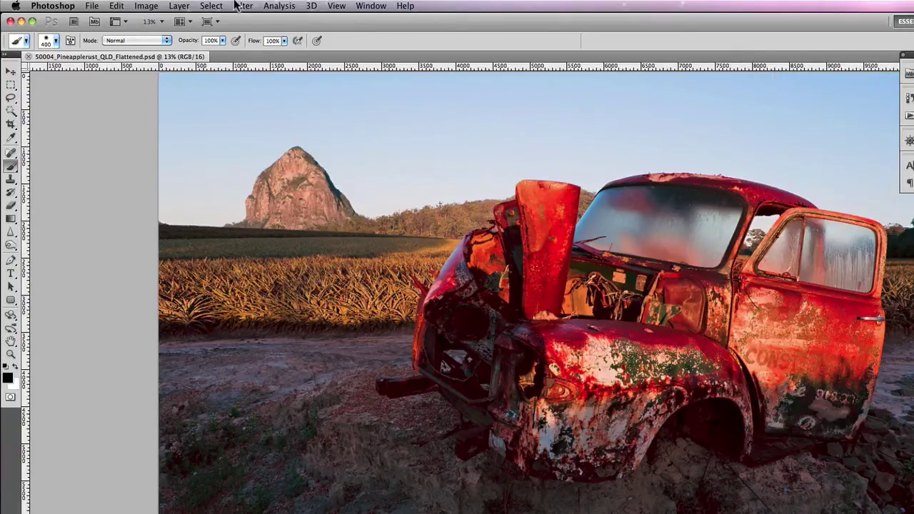
click(126, 23)
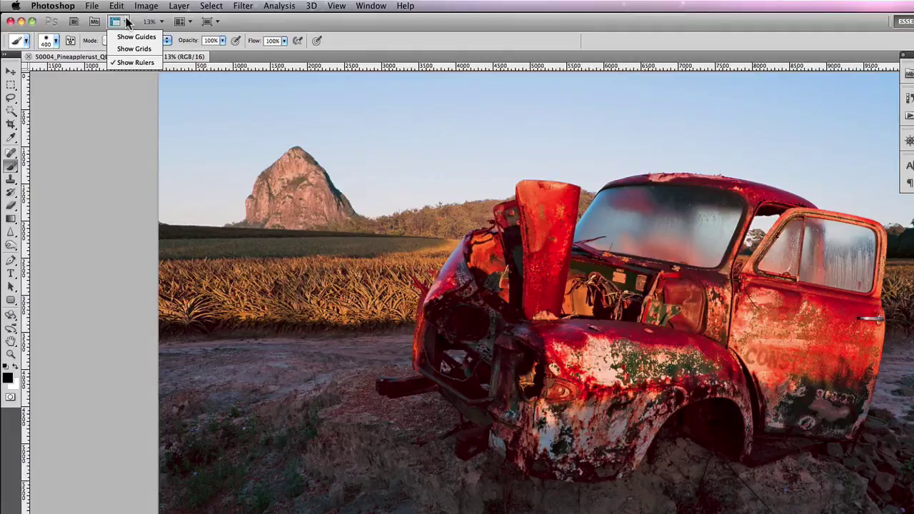
Close View Extras, check the zoom presets (staying at 13%), then show the Arrange Documents layouts
click(125, 24)
click(162, 23)
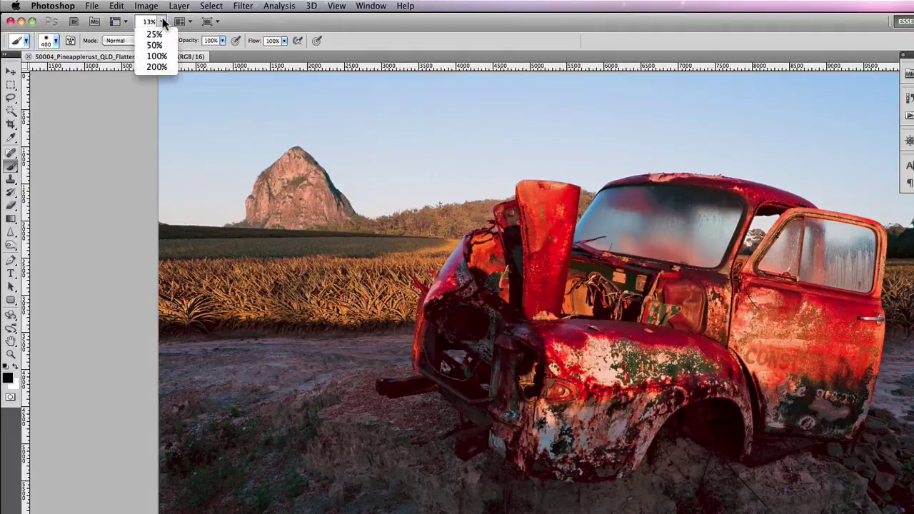
click(163, 22)
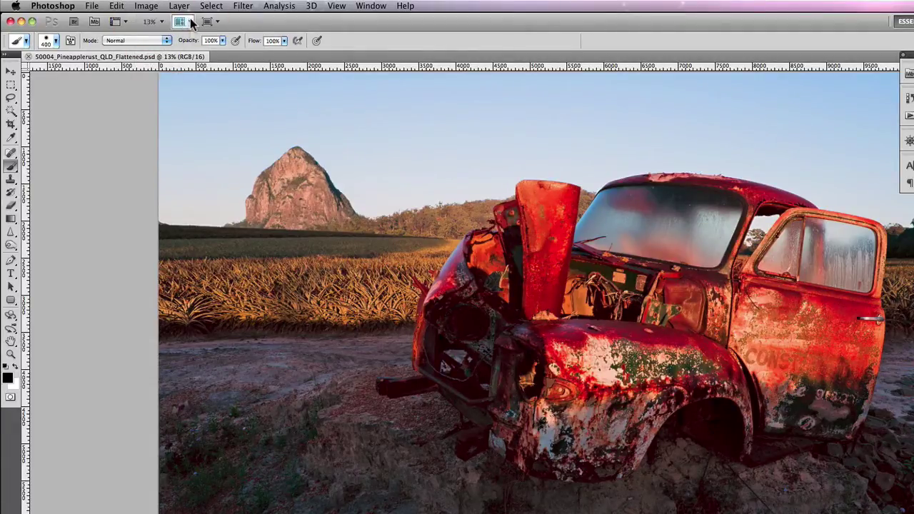
click(191, 22)
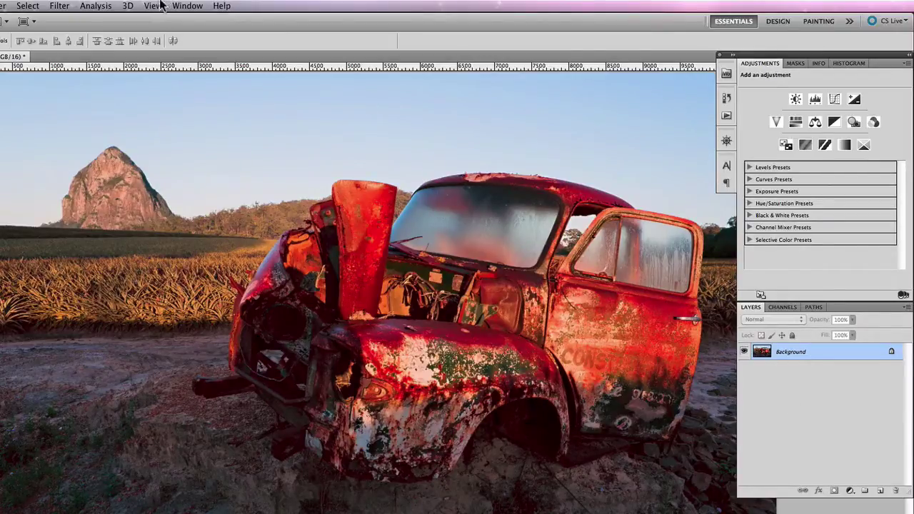
Review the Window menu's panel list, with Adjustments and Layers checked, then dismiss it
click(187, 6)
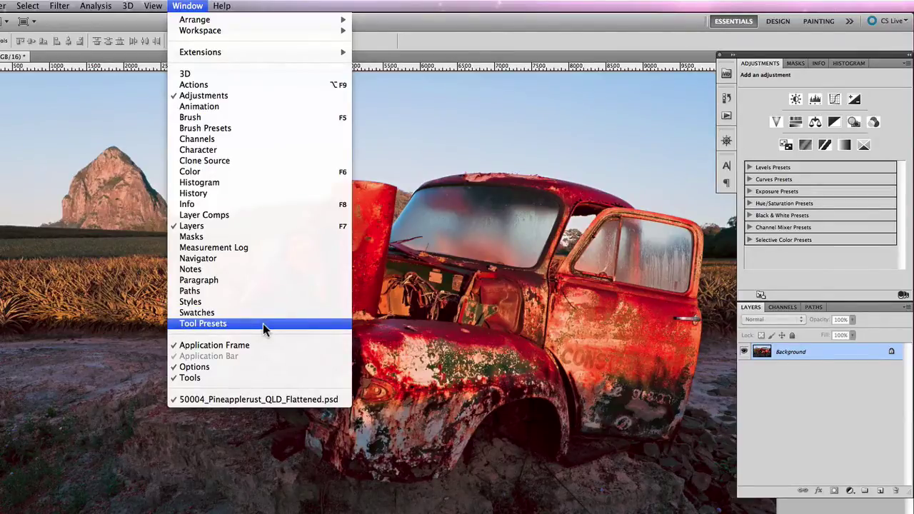
click(242, 97)
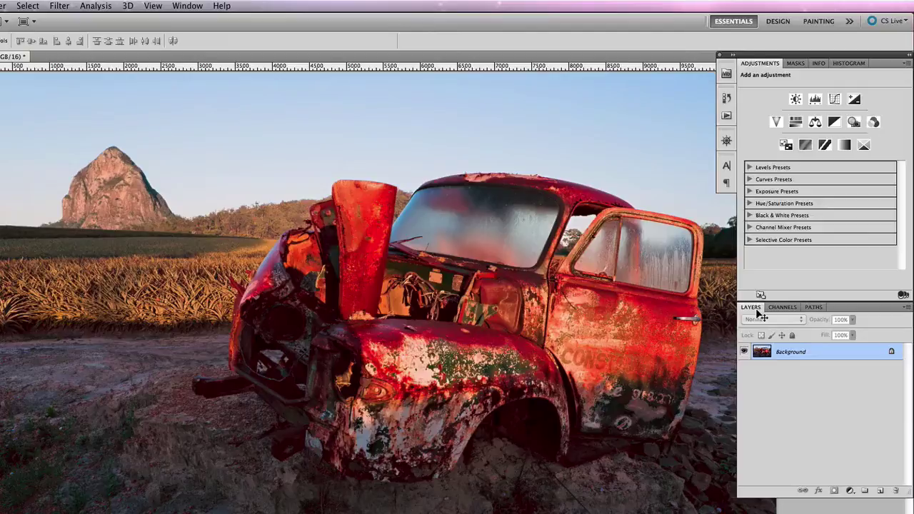
Undock the Layers panel, enlarge it from its corner, and move it higher above the truck
drag(760, 314, 224, 227)
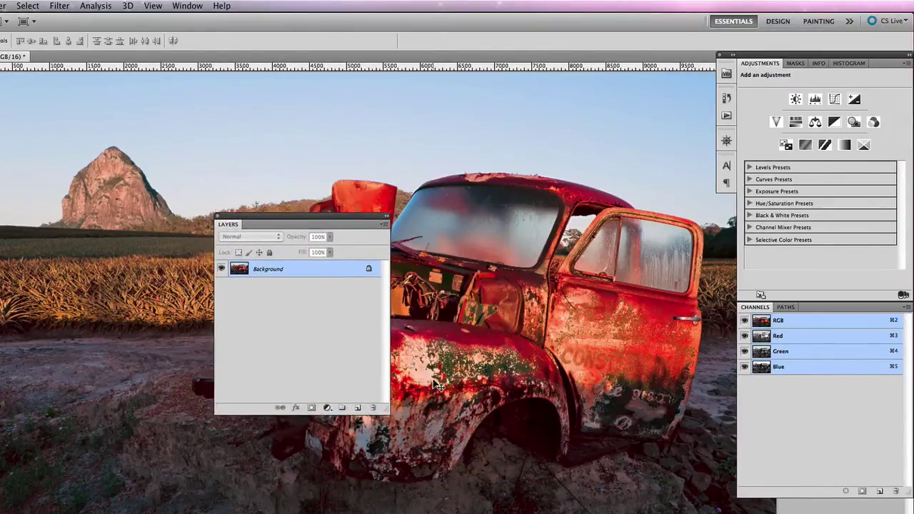
drag(391, 416, 379, 361)
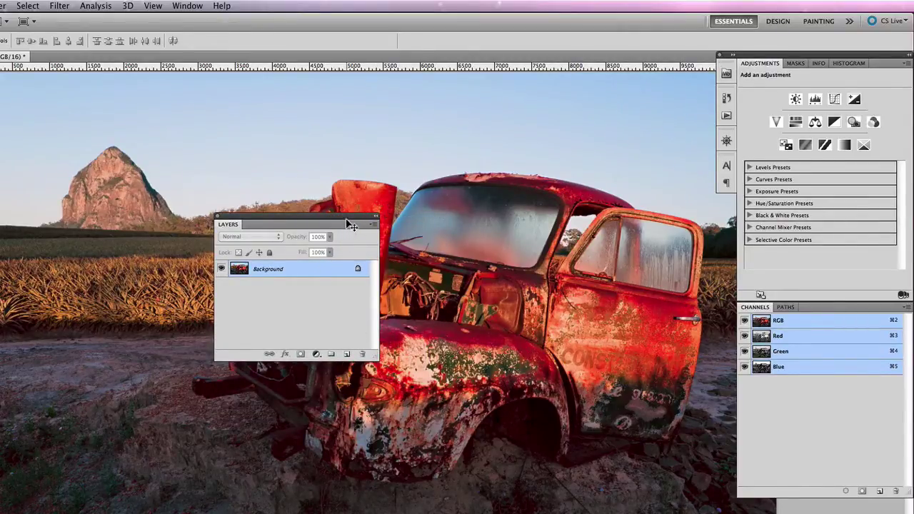
drag(347, 223, 386, 117)
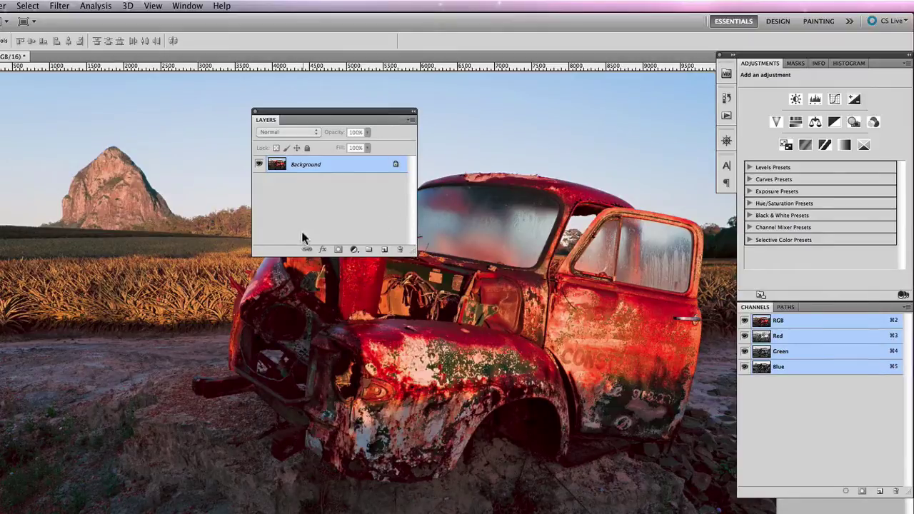
click(412, 122)
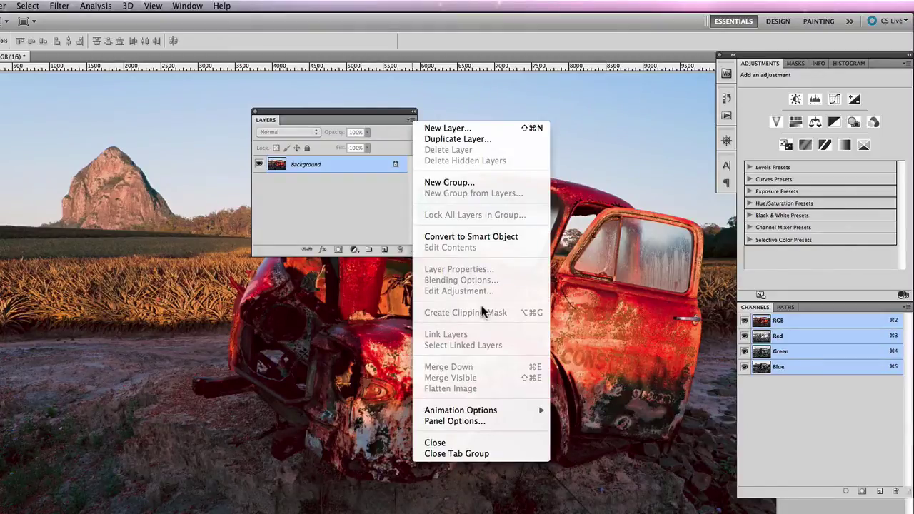
click(379, 197)
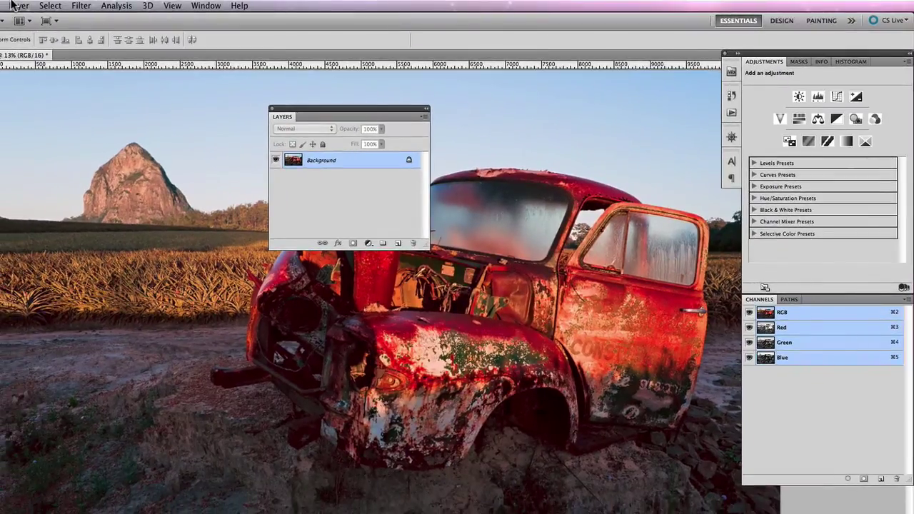
Look at the main Layer menu, then open the Layers panel's flyout menu with New Layer and Duplicate Layer
click(18, 5)
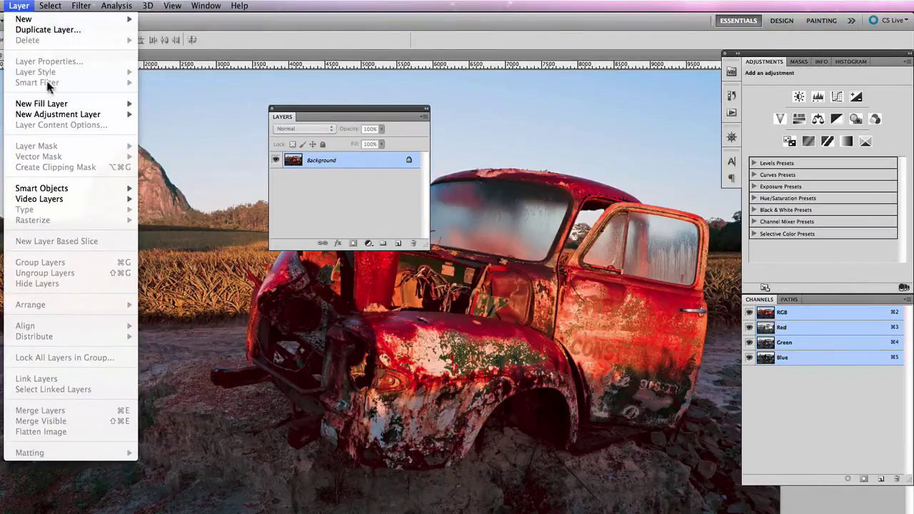
mouse_move(0, 6)
click(10, 7)
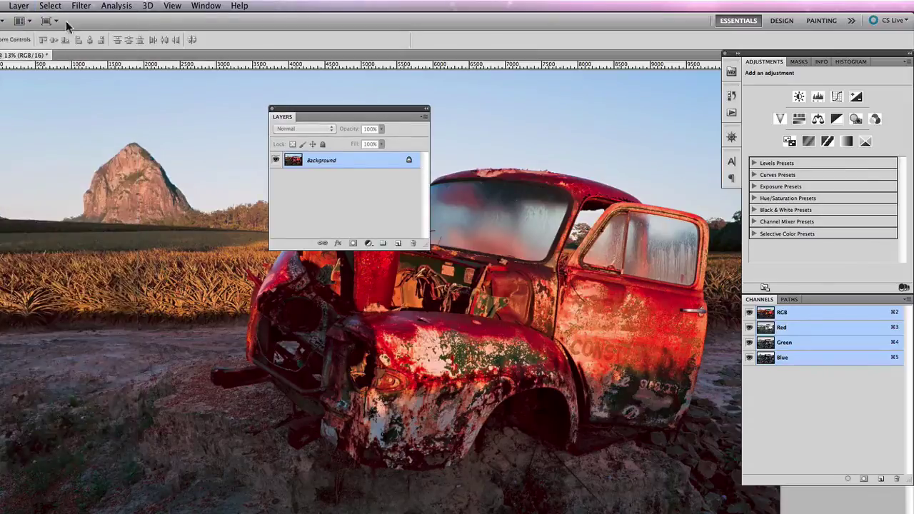
click(424, 116)
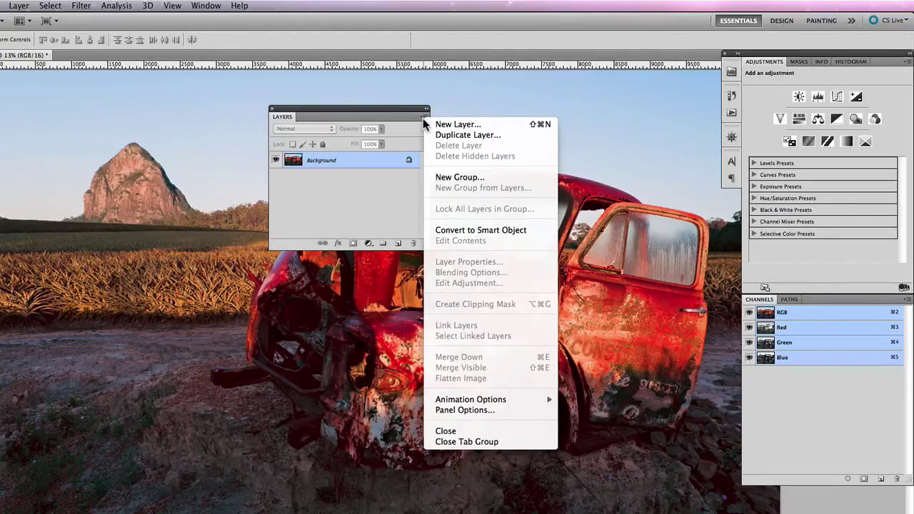
Dismiss the Layers flyout and dock the Layers panel back beside Channels and Paths
click(424, 116)
drag(289, 122, 757, 305)
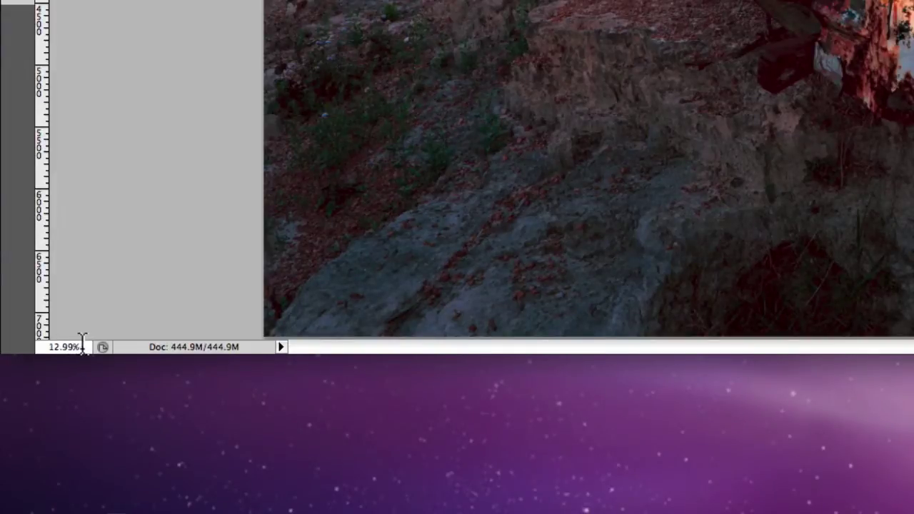
click(281, 347)
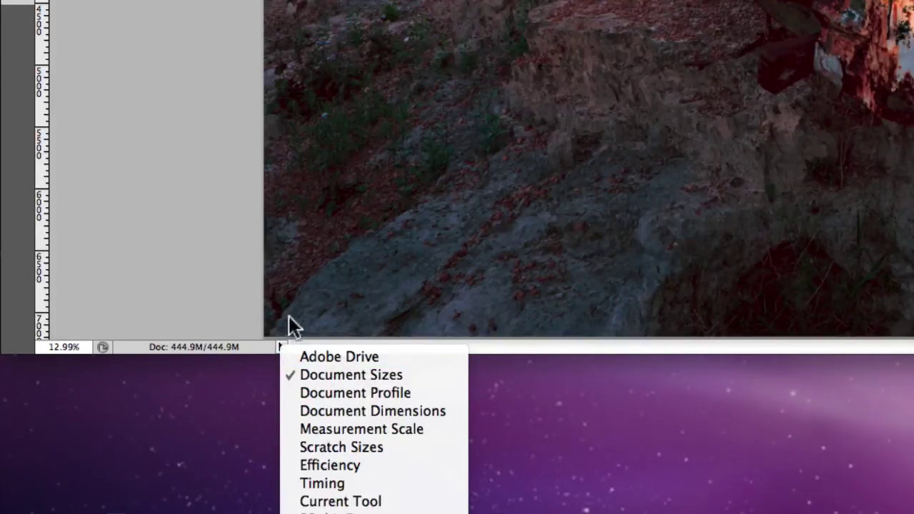
click(322, 393)
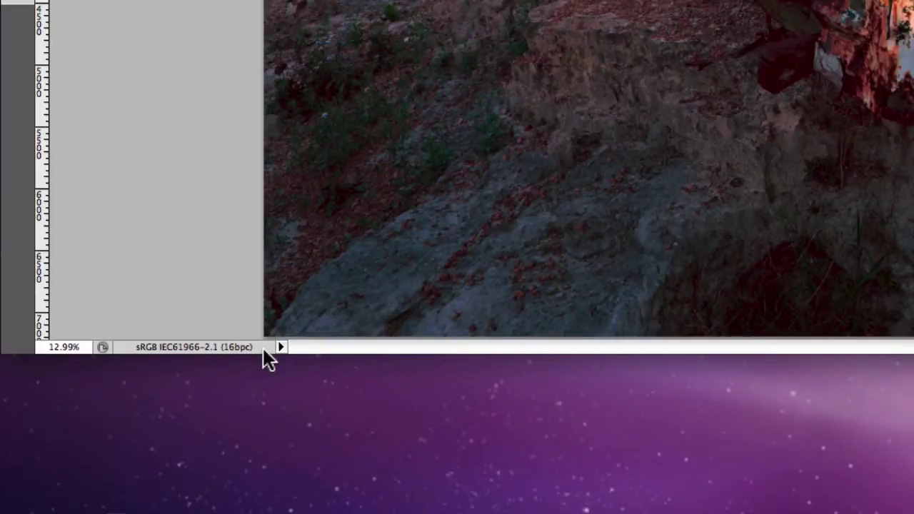
click(281, 347)
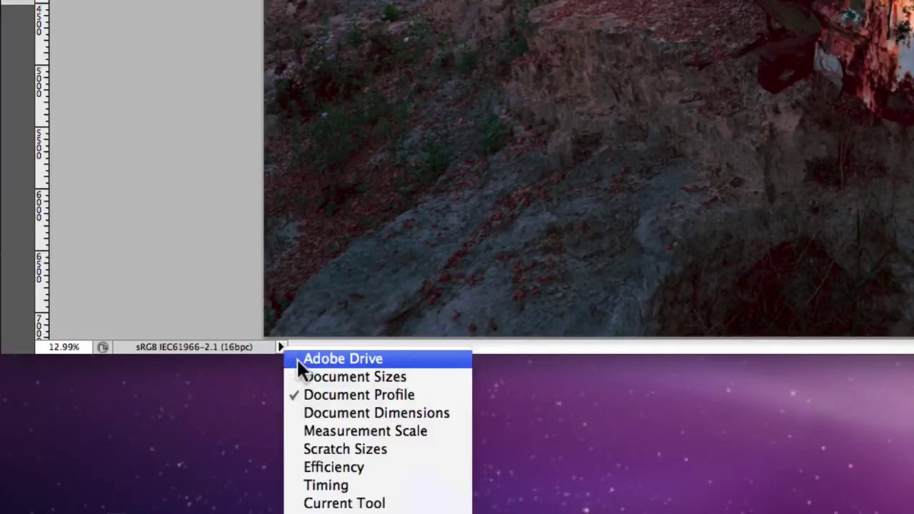
click(300, 374)
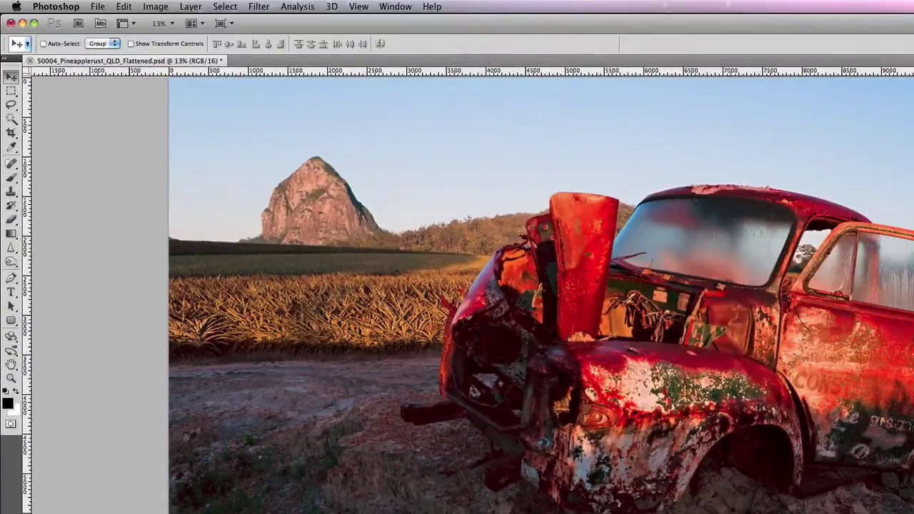
Browse the Photoshop, File, Edit, Image, Layer, Filter, Help and Analysis menus, finishing on 3D
click(56, 6)
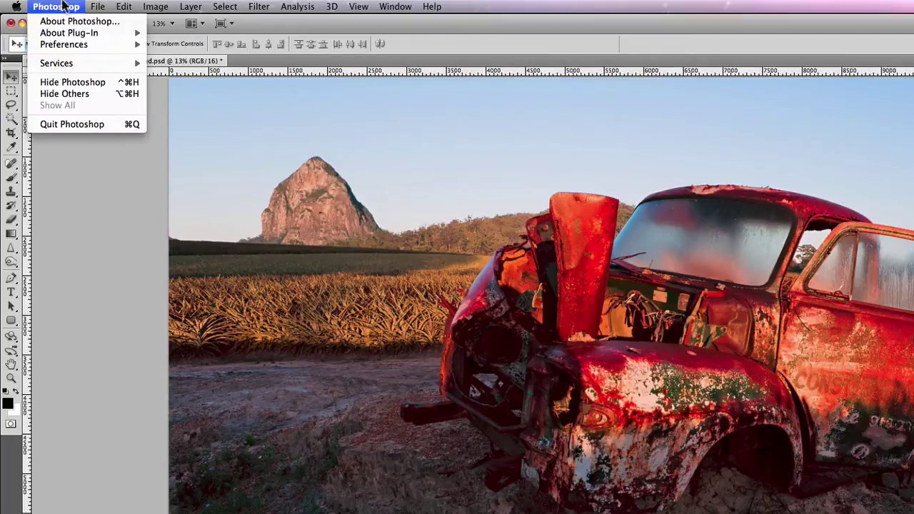
mouse_move(156, 6)
mouse_move(185, 6)
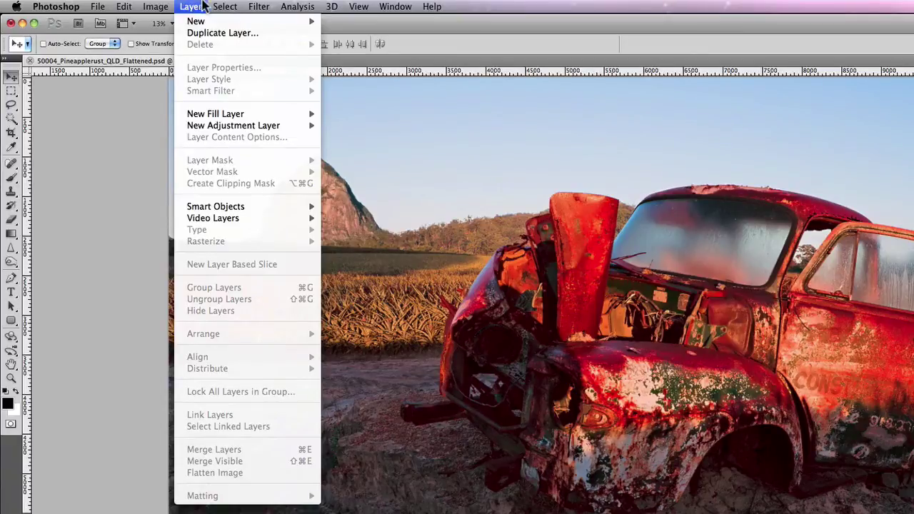
mouse_move(259, 6)
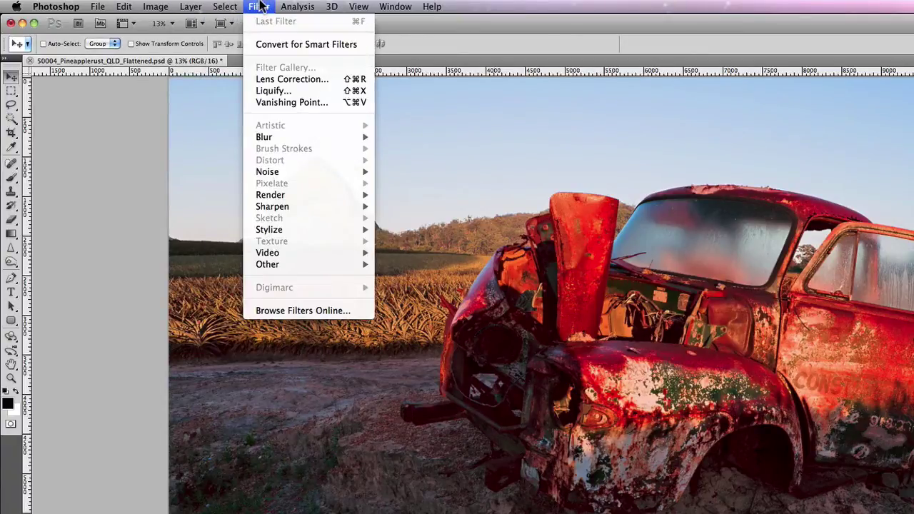
mouse_move(338, 6)
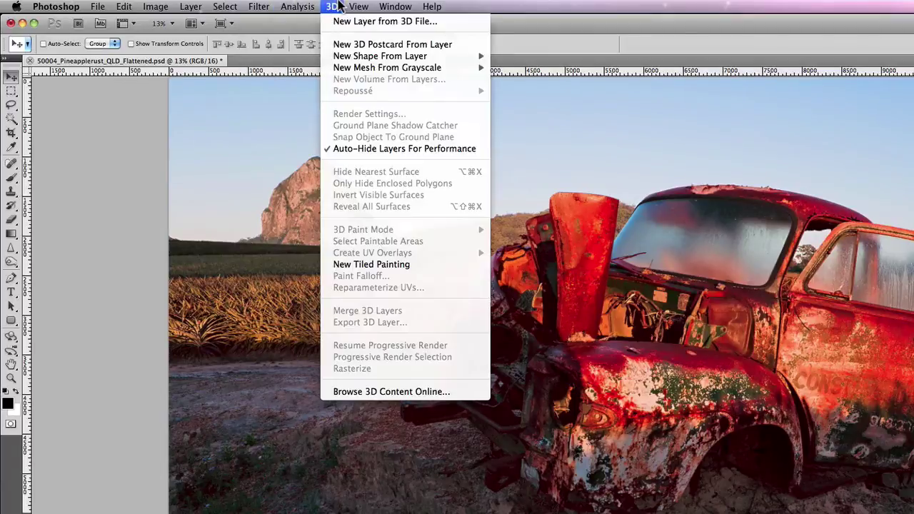
mouse_move(437, 5)
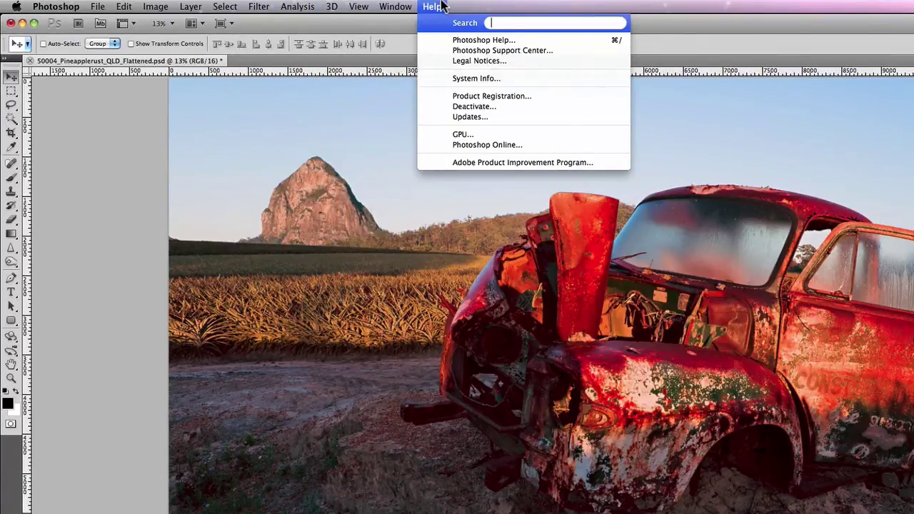
mouse_move(80, 5)
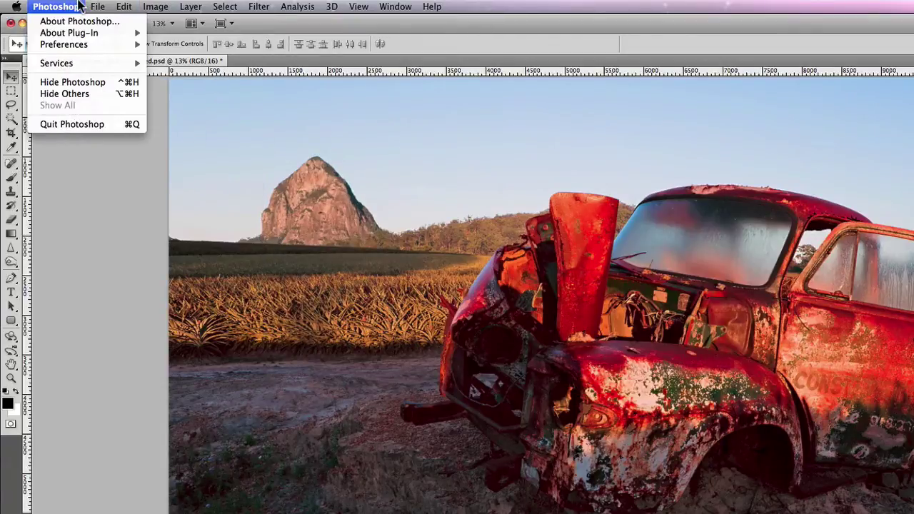
mouse_move(300, 5)
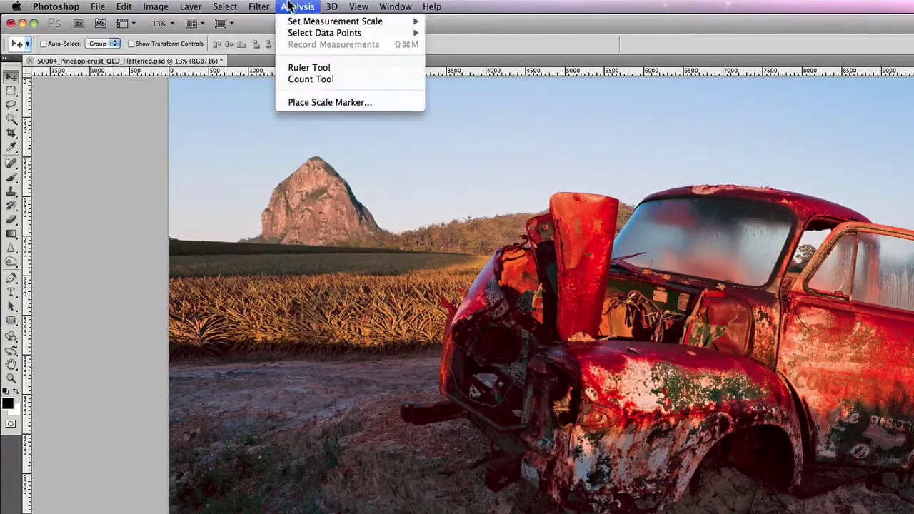